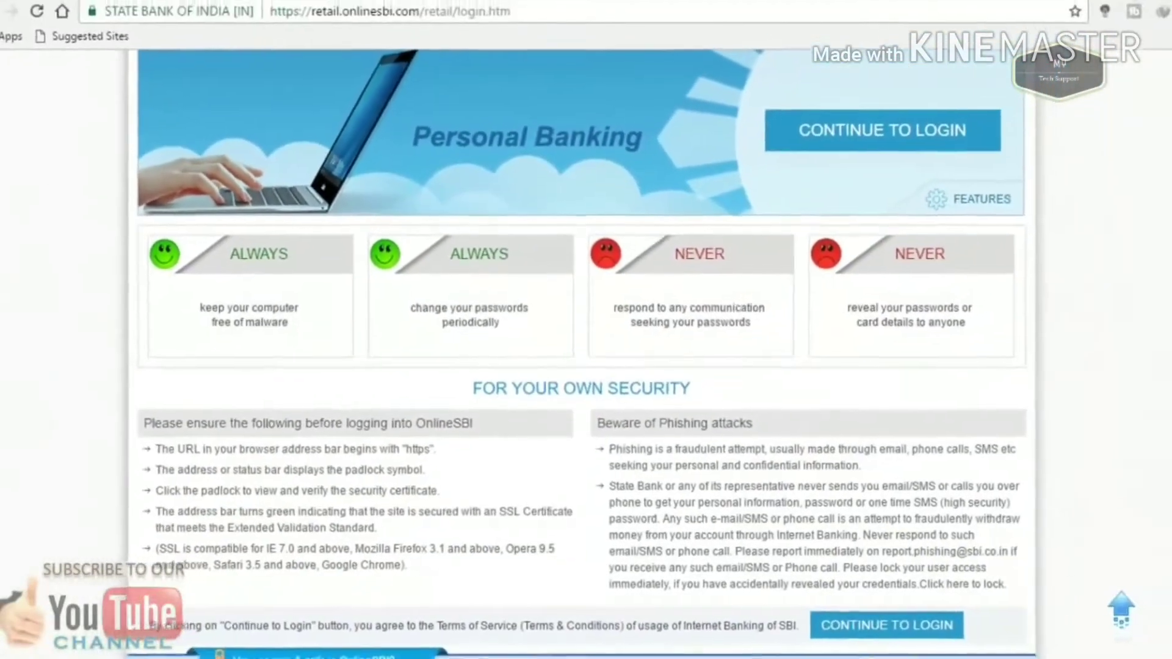
Bring up the personal banking Login to OnlineSBI form for the bank-issued credentials.
{"action": "scroll", "coordinate": [1169, 335], "scroll_direction": "up", "scroll_amount": 3}
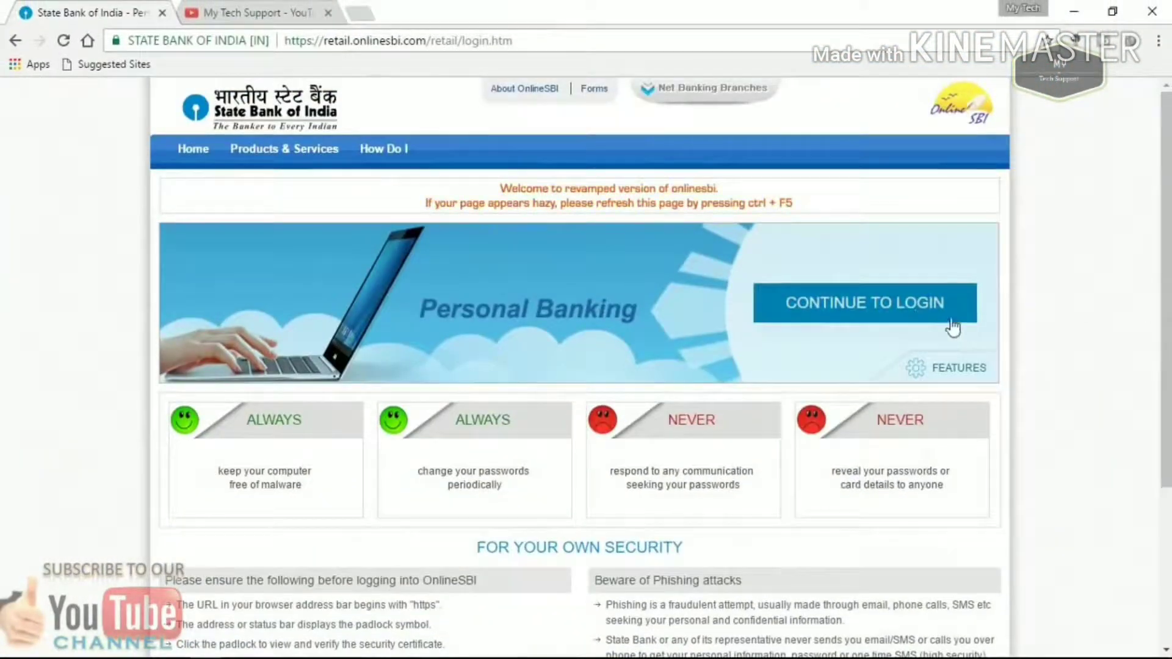
{"action": "left_click", "coordinate": [888, 311]}
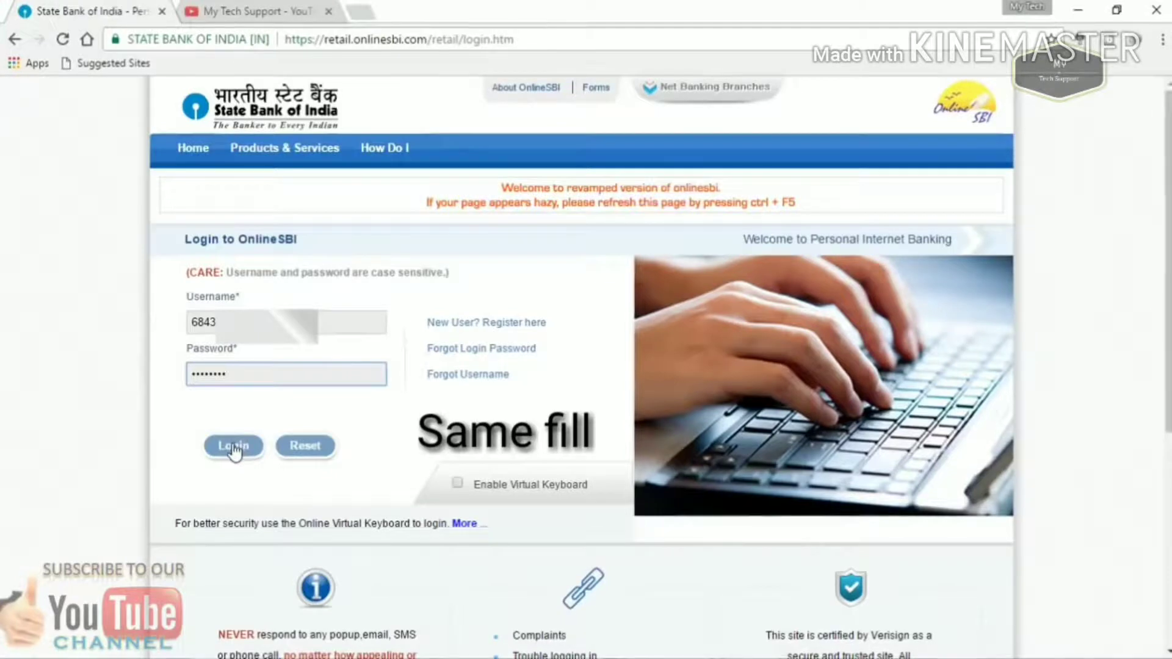
Log in with the bank-issued credentials to reach the first-time username setup page.
{"action": "left_click", "coordinate": [236, 446]}
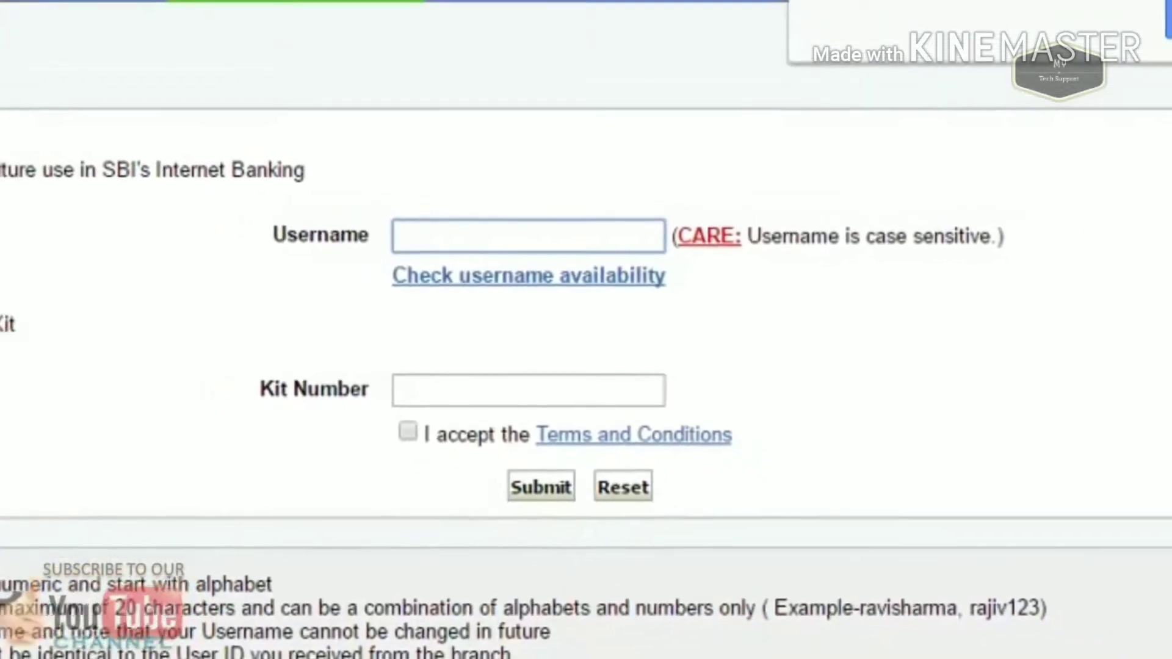
Enter a new username of choice and confirm it is available.
{"action": "left_click", "coordinate": [555, 250]}
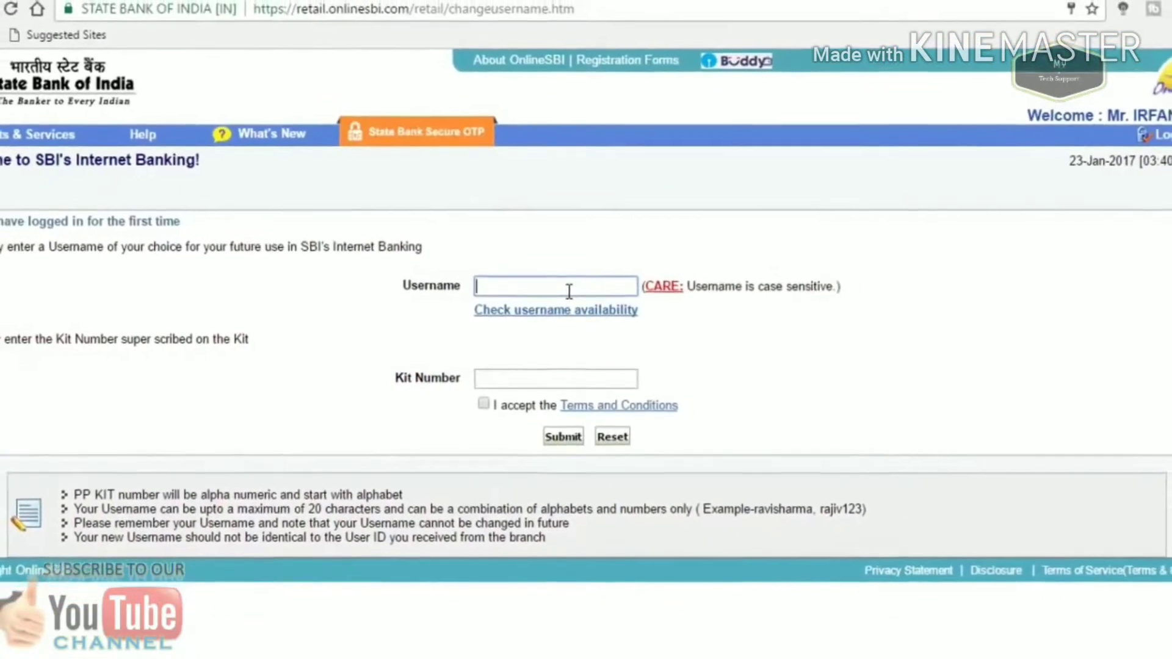
{"action": "left_click", "coordinate": [568, 289]}
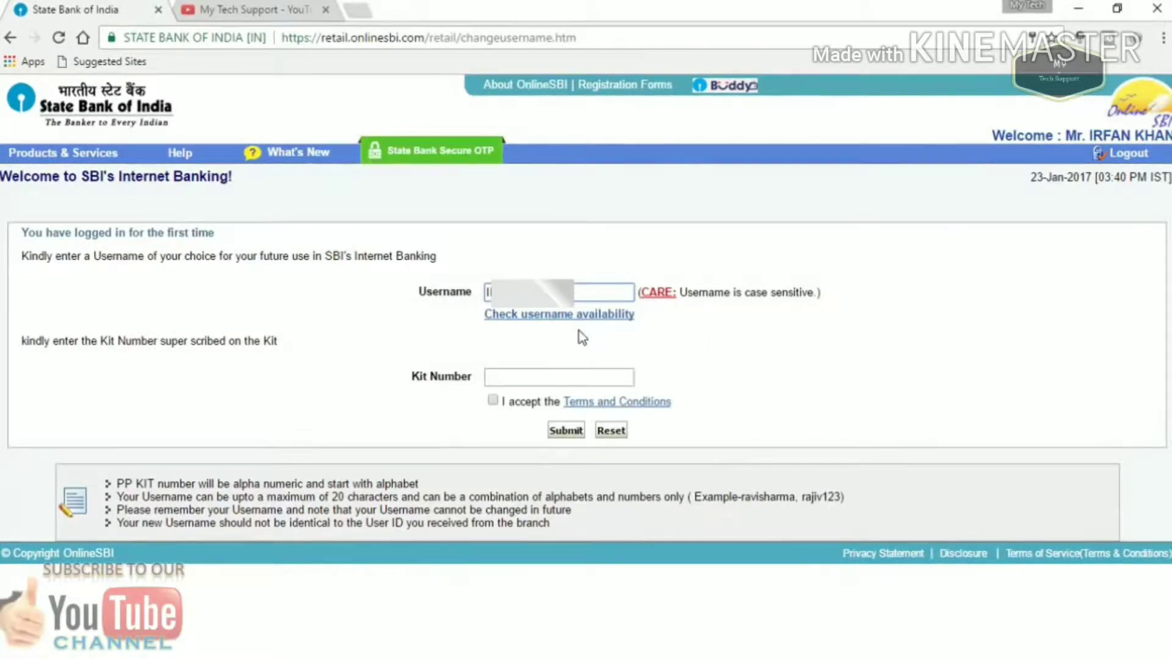
{"action": "left_click", "coordinate": [547, 317]}
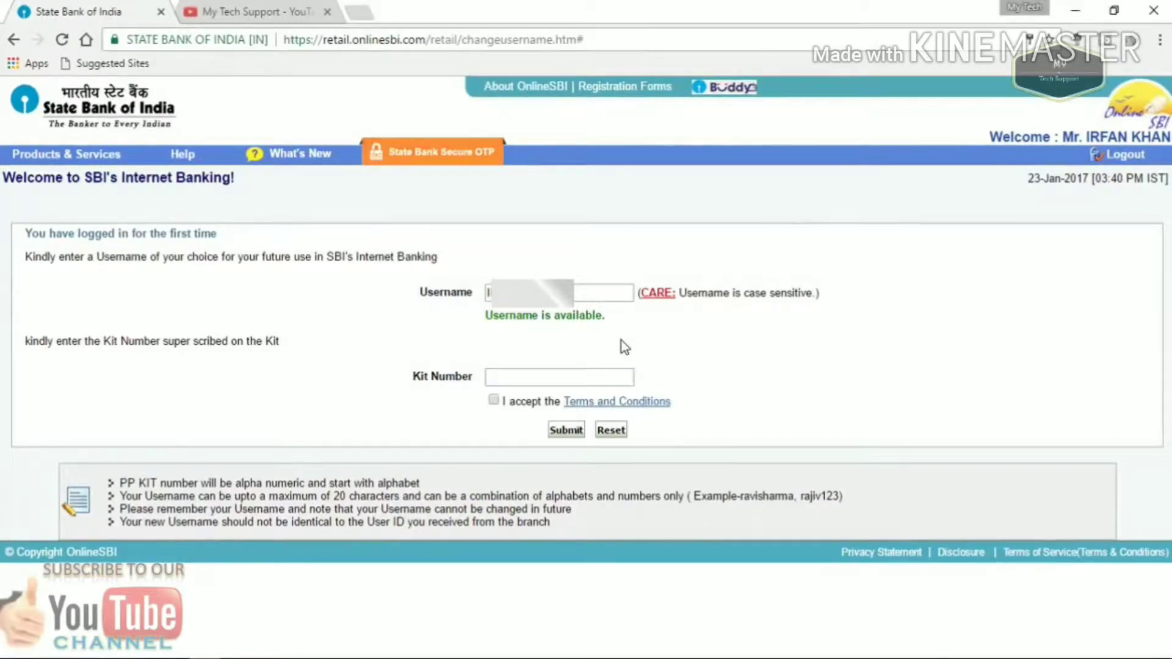
Enter the kit number, accept the Terms and Conditions, and submit.
{"action": "left_click", "coordinate": [559, 379]}
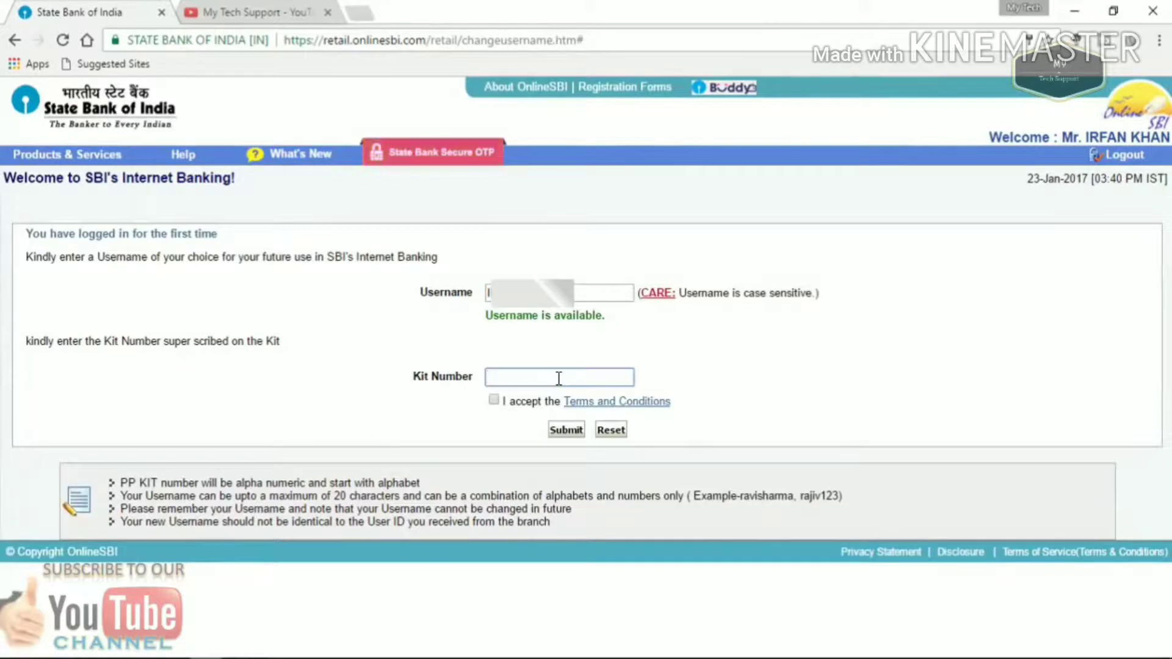
{"action": "type", "text": "E05"}
{"action": "left_click", "coordinate": [494, 399]}
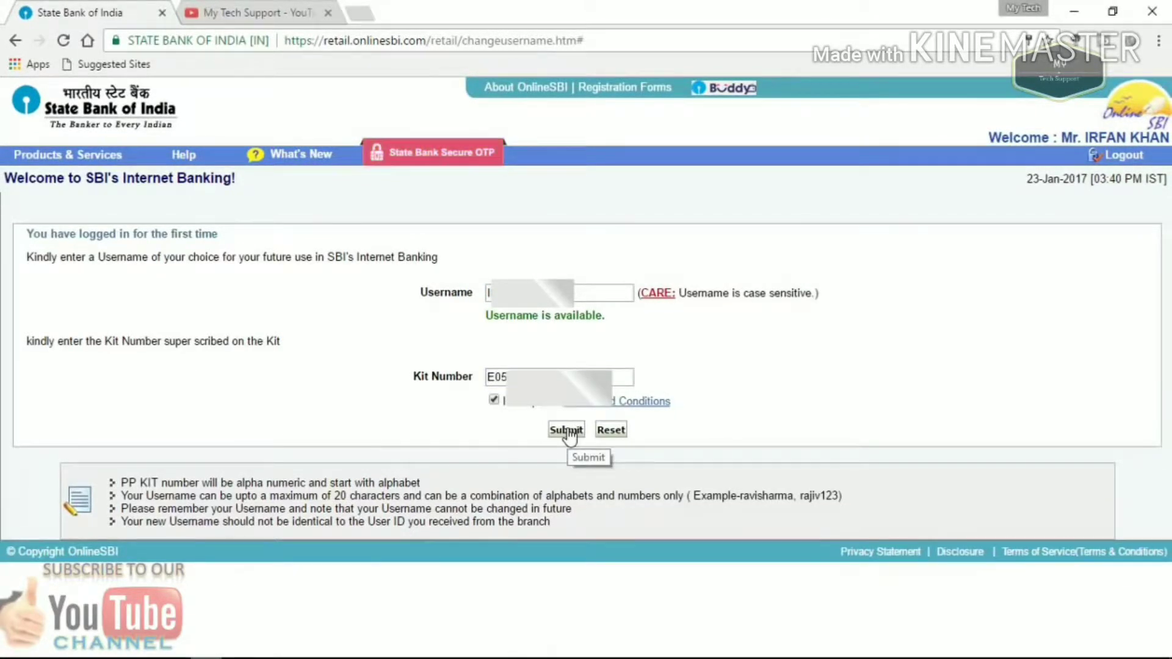
{"action": "left_click", "coordinate": [567, 430]}
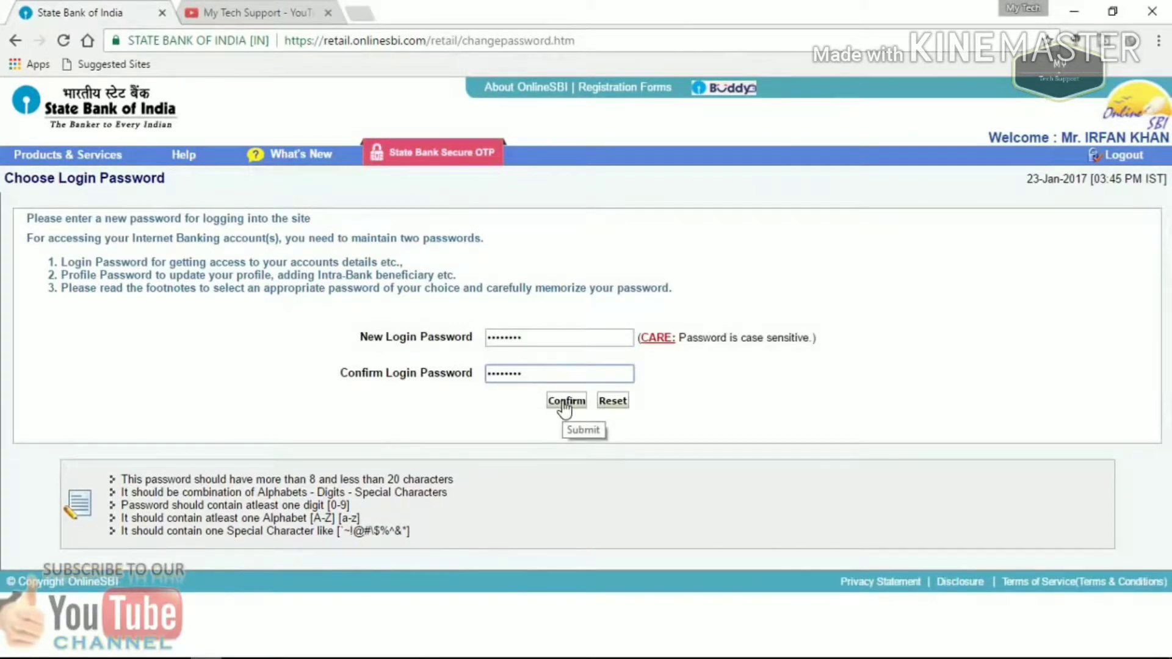
Confirm the new login password to reach the Set Profile Password form.
{"action": "left_click", "coordinate": [564, 404]}
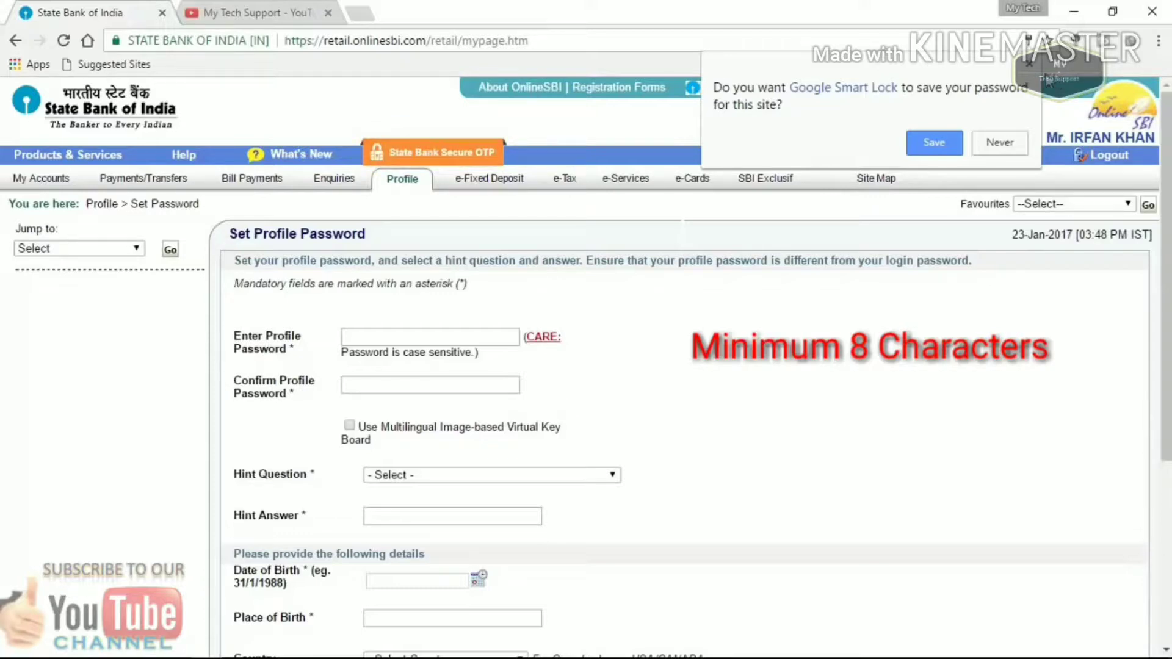
Enter the profile password twice and choose the best-friend hint question with its answer.
{"action": "left_click", "coordinate": [711, 265]}
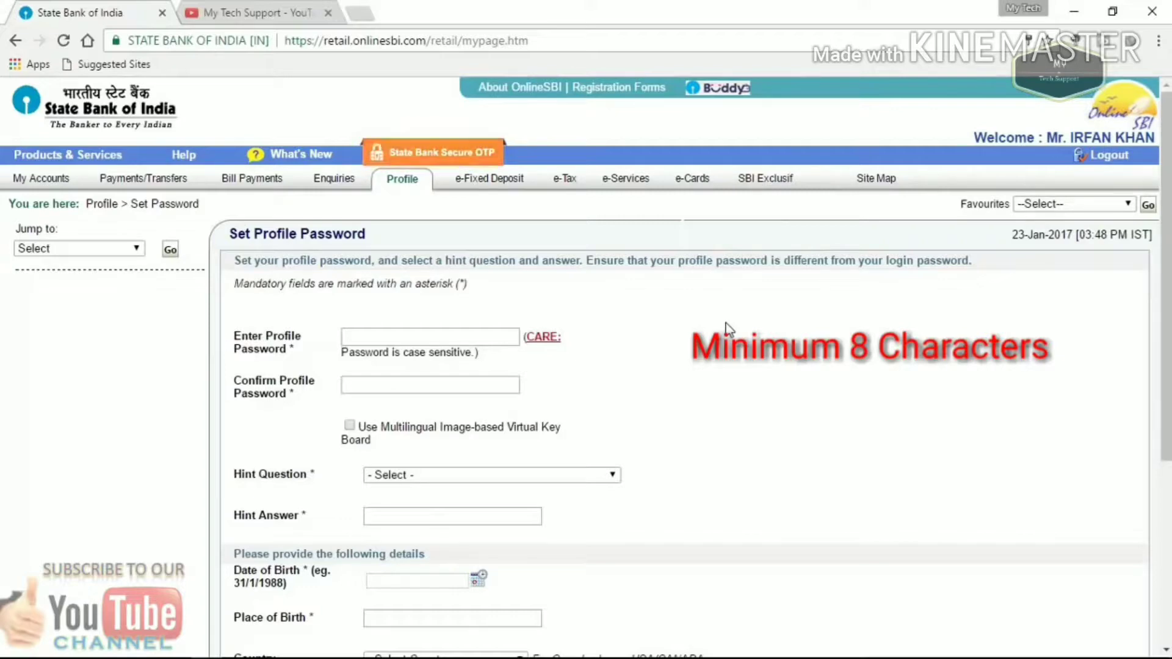
{"action": "left_click", "coordinate": [389, 383]}
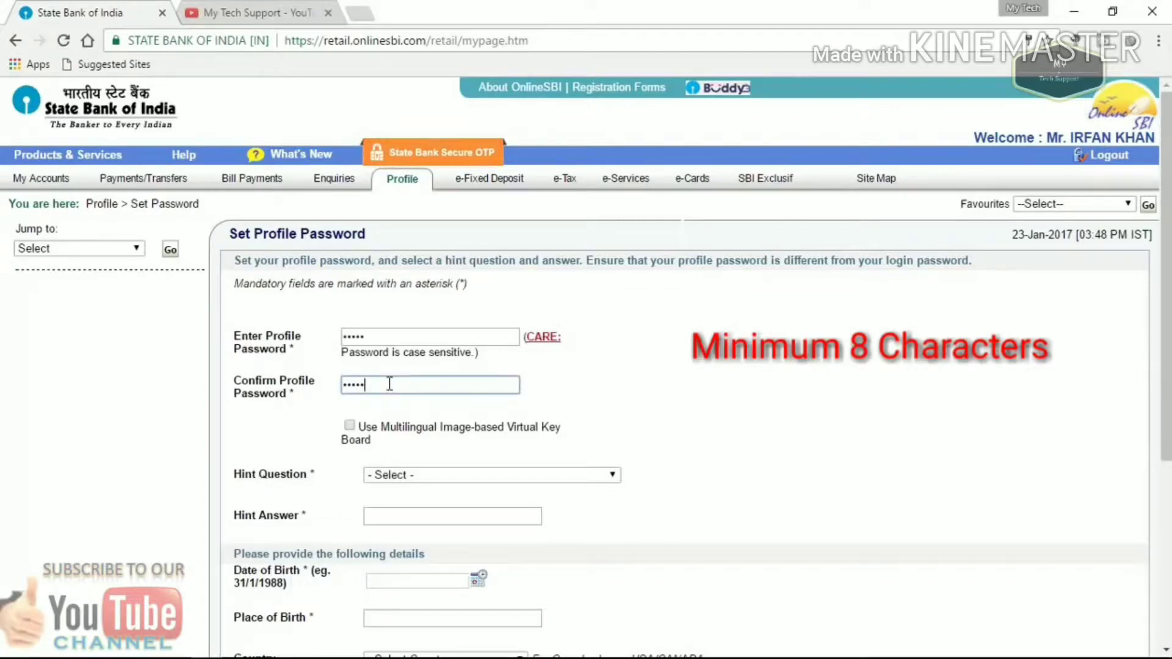
{"action": "left_click", "coordinate": [426, 475]}
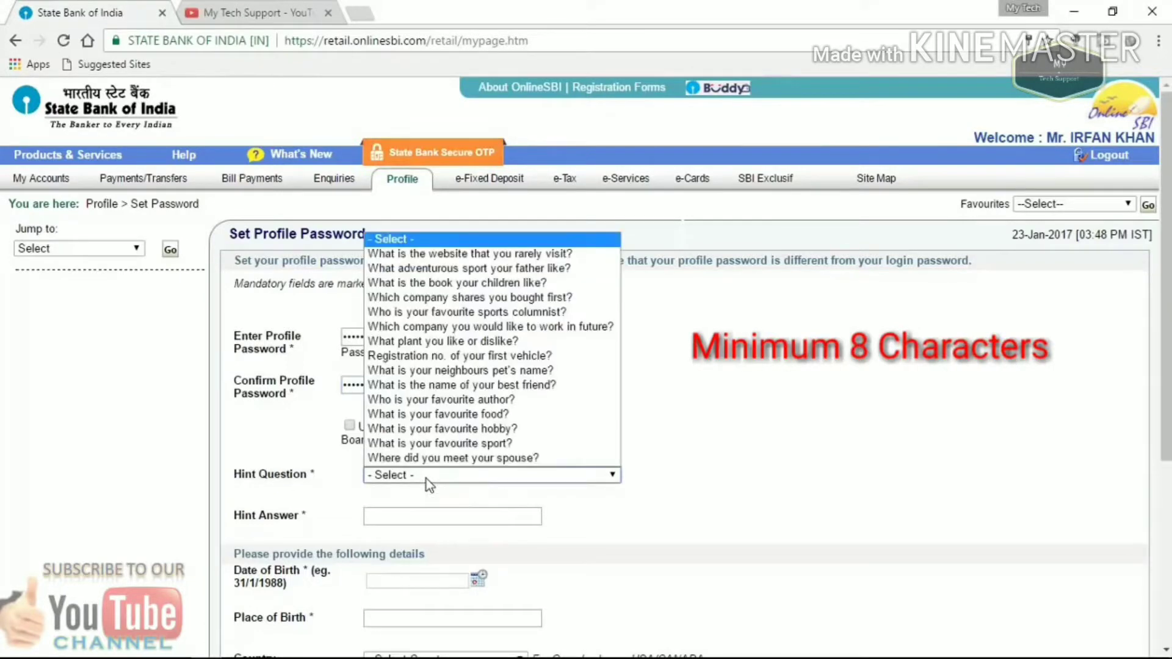
{"action": "left_click", "coordinate": [471, 388]}
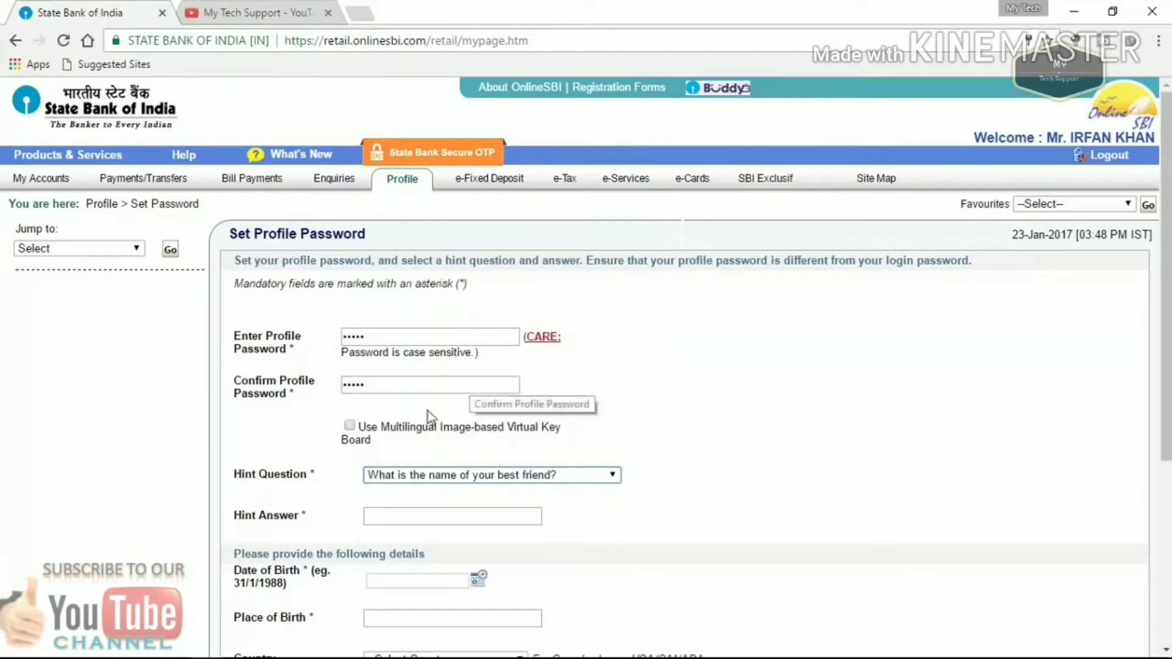
{"action": "left_click", "coordinate": [391, 515]}
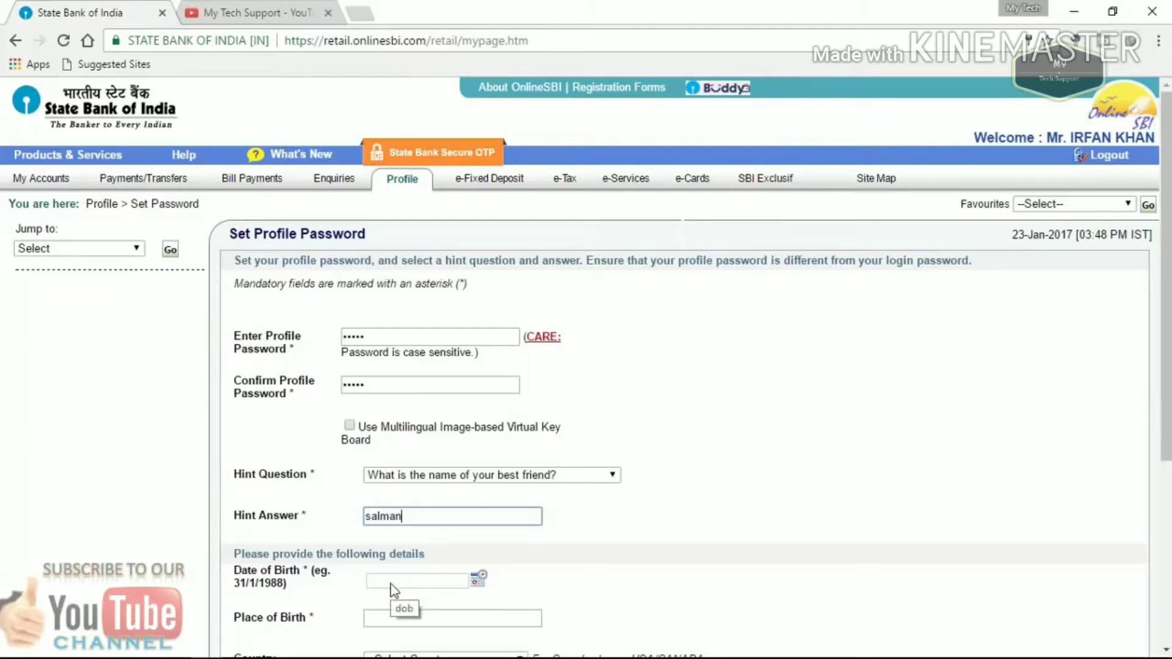
Pick the date of birth from the calendar and enter the place of birth.
{"action": "left_click", "coordinate": [479, 580]}
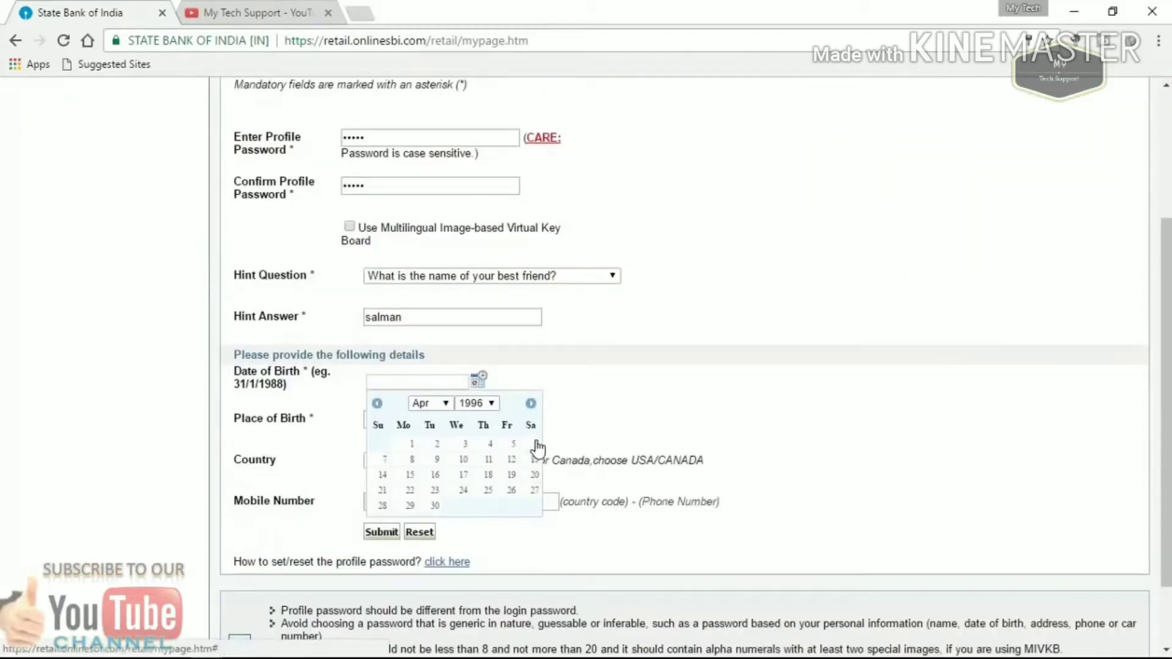
{"action": "left_click", "coordinate": [536, 444]}
{"action": "left_click", "coordinate": [415, 418]}
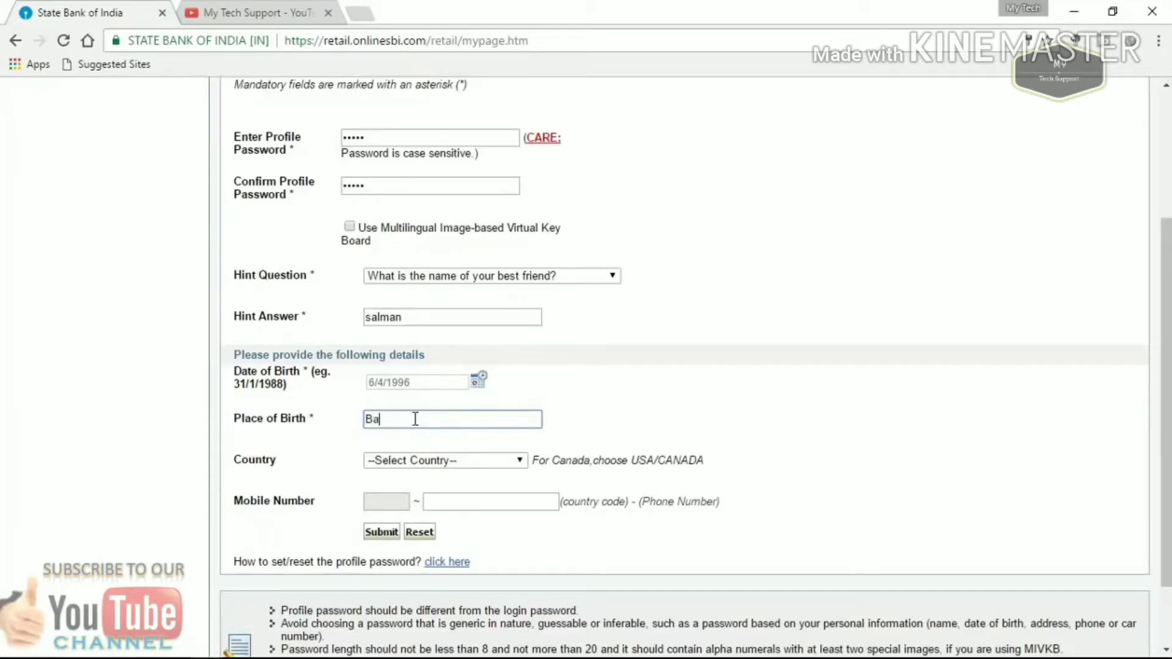
{"action": "type", "text": "illy"}
Select India as the country and enter the mobile number.
{"action": "left_click", "coordinate": [499, 464]}
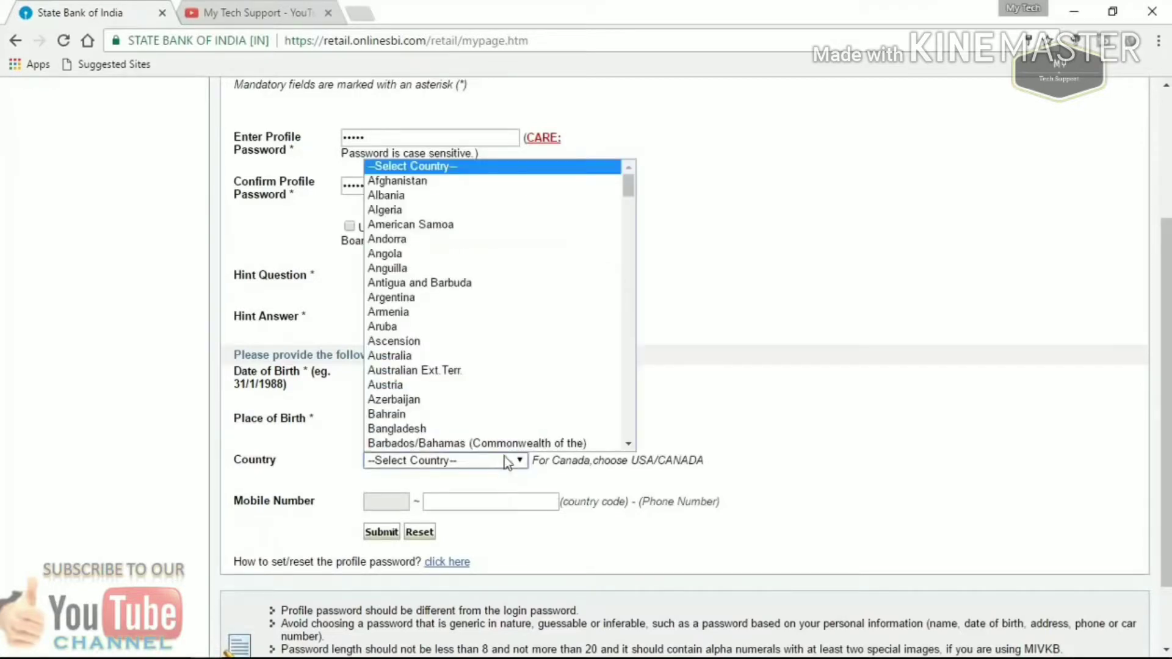
{"action": "key", "text": "Down"}
{"action": "key", "text": "Down"}
{"action": "key", "text": "Down"}
{"action": "key", "text": "Down"}
{"action": "key", "text": "Down"}
{"action": "key", "text": "Down"}
{"action": "key", "text": "Down"}
{"action": "key", "text": "Down"}
{"action": "key", "text": "Down"}
{"action": "key", "text": "Down"}
{"action": "key", "text": "Down"}
{"action": "key", "text": "Down"}
{"action": "key", "text": "Down"}
{"action": "key", "text": "Down"}
{"action": "key", "text": "Down"}
{"action": "key", "text": "Down"}
{"action": "key", "text": "Down"}
{"action": "key", "text": "Down"}
{"action": "key", "text": "Down"}
{"action": "key", "text": "Down"}
{"action": "key", "text": "Down"}
{"action": "key", "text": "Down"}
{"action": "key", "text": "Down"}
{"action": "key", "text": "Down"}
{"action": "key", "text": "Down"}
{"action": "key", "text": "Down"}
{"action": "key", "text": "Down"}
{"action": "key", "text": "Down"}
{"action": "key", "text": "Down"}
{"action": "key", "text": "Down"}
{"action": "key", "text": "Down"}
{"action": "key", "text": "Down"}
{"action": "key", "text": "Down"}
{"action": "key", "text": "Down"}
{"action": "key", "text": "Down"}
{"action": "key", "text": "Down"}
{"action": "key", "text": "Down"}
{"action": "key", "text": "Down"}
{"action": "key", "text": "Down"}
{"action": "key", "text": "Down"}
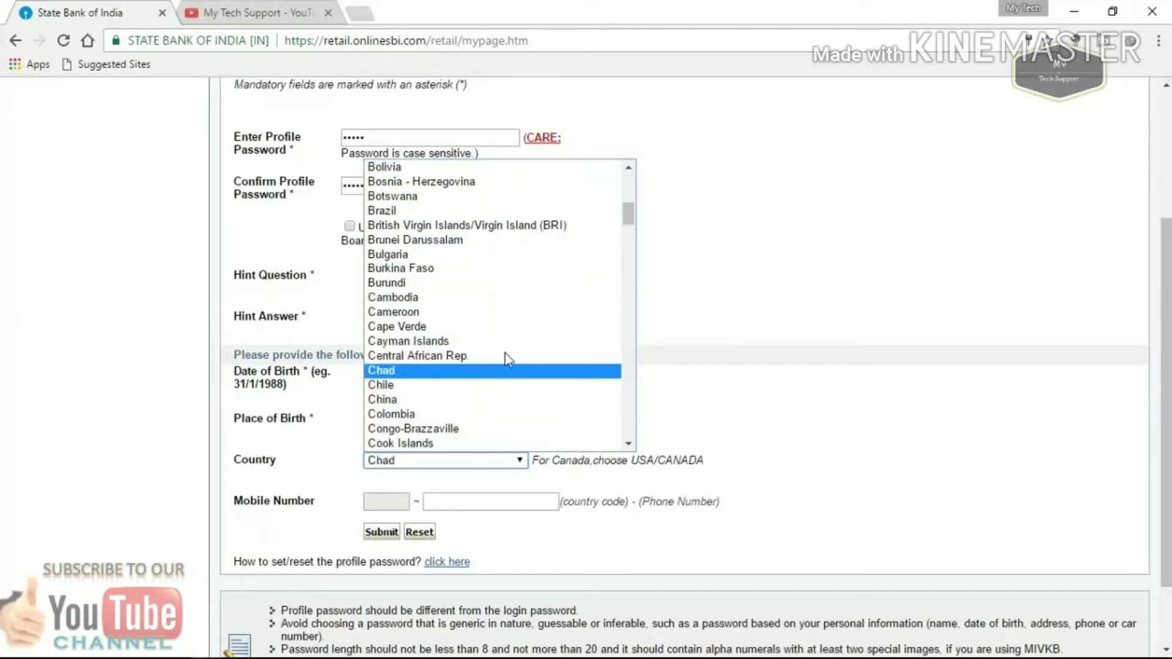
{"action": "key", "text": "Up"}
{"action": "key", "text": "Up"}
{"action": "key", "text": "Up"}
{"action": "key", "text": "Up"}
{"action": "key", "text": "Down"}
{"action": "key", "text": "Down"}
{"action": "key", "text": "Down"}
{"action": "key", "text": "Down"}
{"action": "key", "text": "Down"}
{"action": "key", "text": "Down"}
{"action": "key", "text": "Down"}
{"action": "key", "text": "Down"}
{"action": "key", "text": "Down"}
{"action": "key", "text": "Down"}
{"action": "key", "text": "Down"}
{"action": "key", "text": "Down"}
{"action": "key", "text": "Down"}
{"action": "key", "text": "Down"}
{"action": "key", "text": "Down"}
{"action": "key", "text": "Down"}
{"action": "key", "text": "Down"}
{"action": "key", "text": "Down"}
{"action": "key", "text": "Down"}
{"action": "key", "text": "Down"}
{"action": "key", "text": "Down"}
{"action": "key", "text": "Down"}
{"action": "key", "text": "Down"}
{"action": "key", "text": "Down"}
{"action": "key", "text": "Down"}
{"action": "key", "text": "Down"}
{"action": "key", "text": "Down"}
{"action": "key", "text": "Down"}
{"action": "key", "text": "Down"}
{"action": "key", "text": "Down"}
{"action": "key", "text": "Down"}
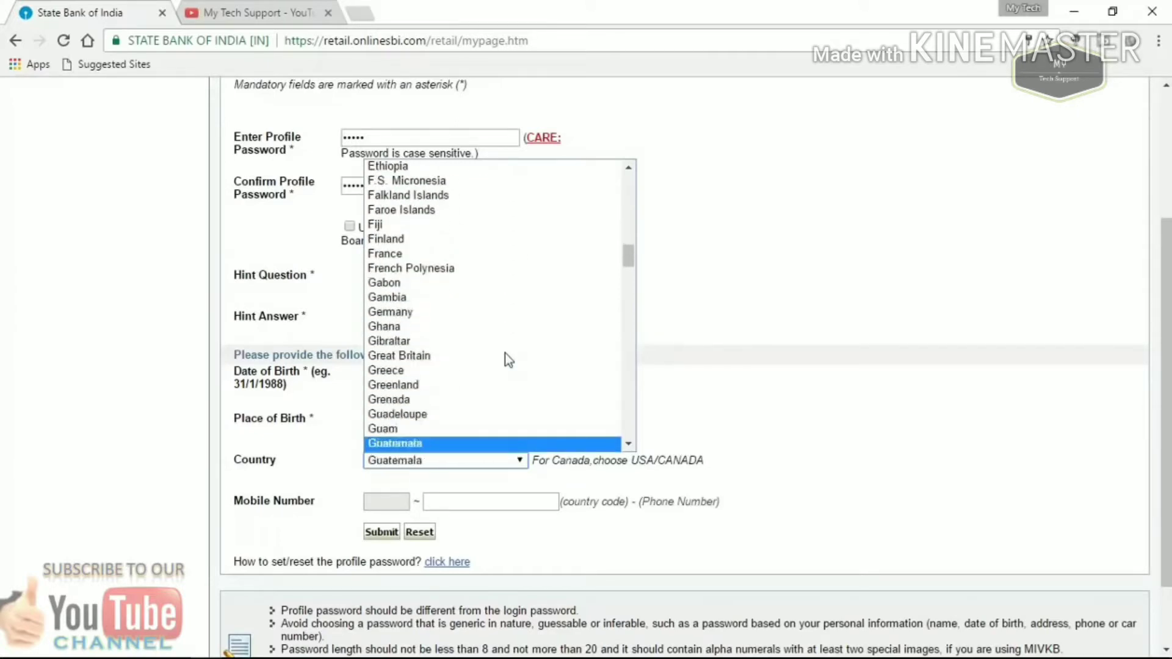
{"action": "left_click", "coordinate": [427, 269]}
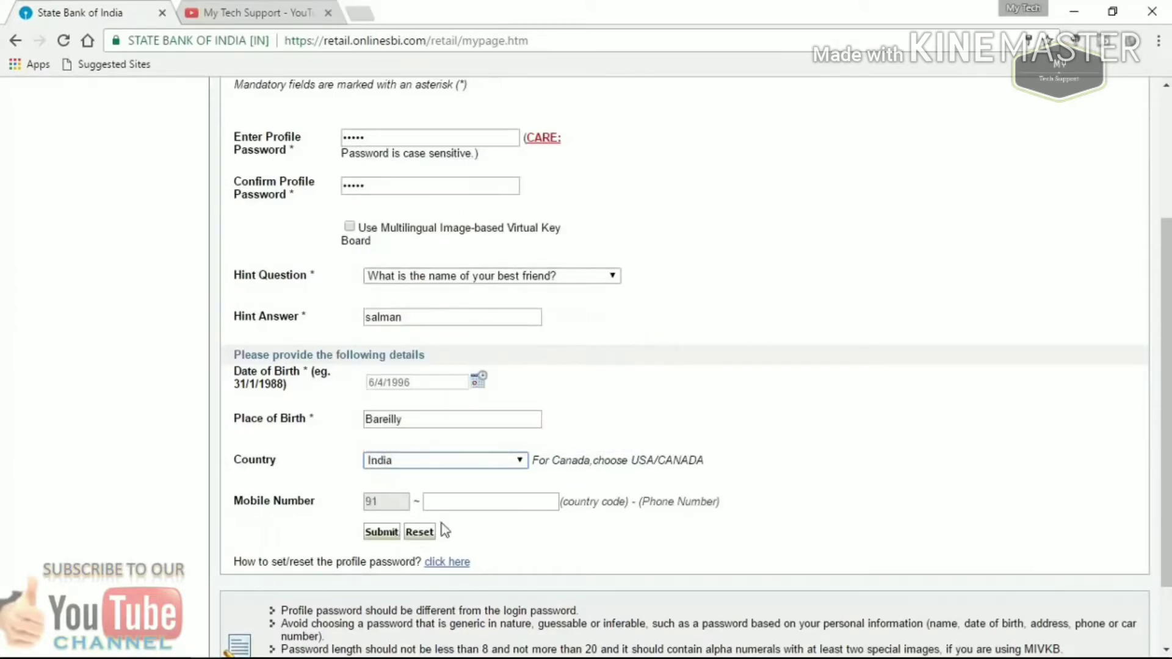
{"action": "left_click", "coordinate": [473, 503]}
{"action": "type", "text": "841"}
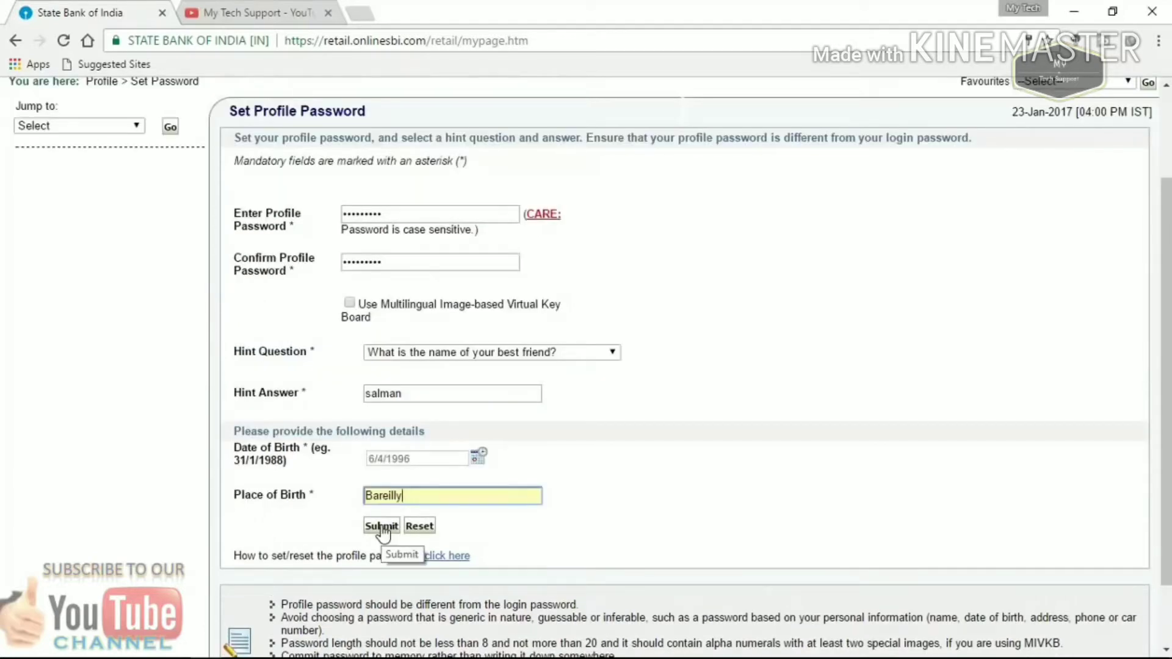
Submit the profile details and decline Google Smart Lock's offer to save the password.
{"action": "left_click", "coordinate": [382, 527]}
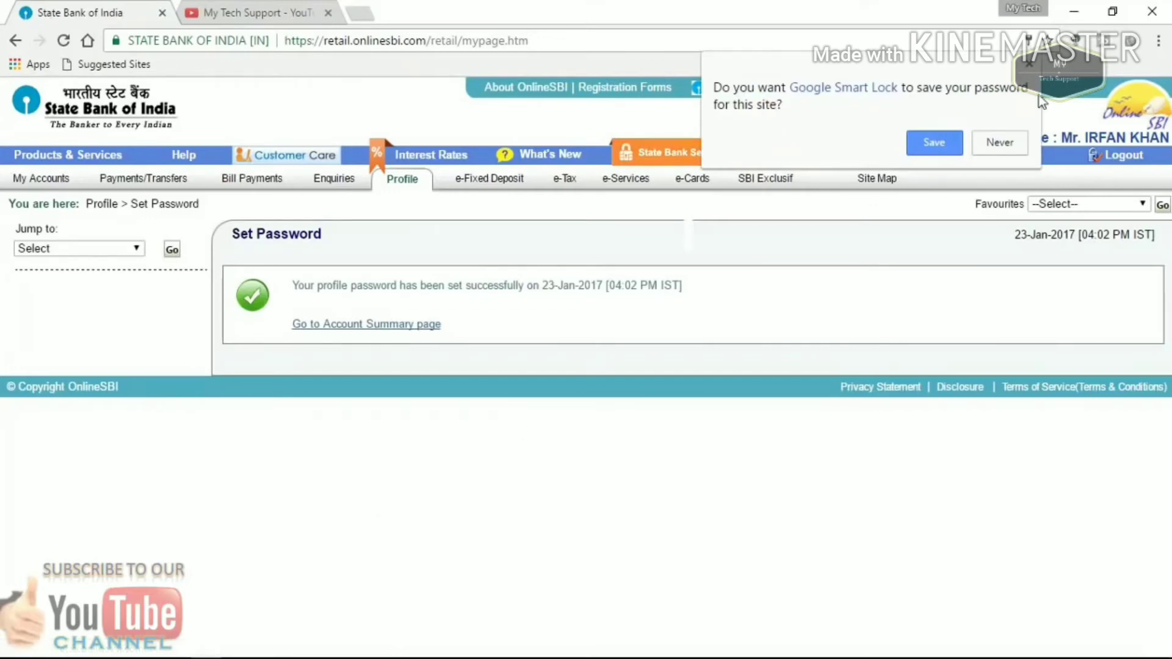
{"action": "left_click", "coordinate": [998, 142]}
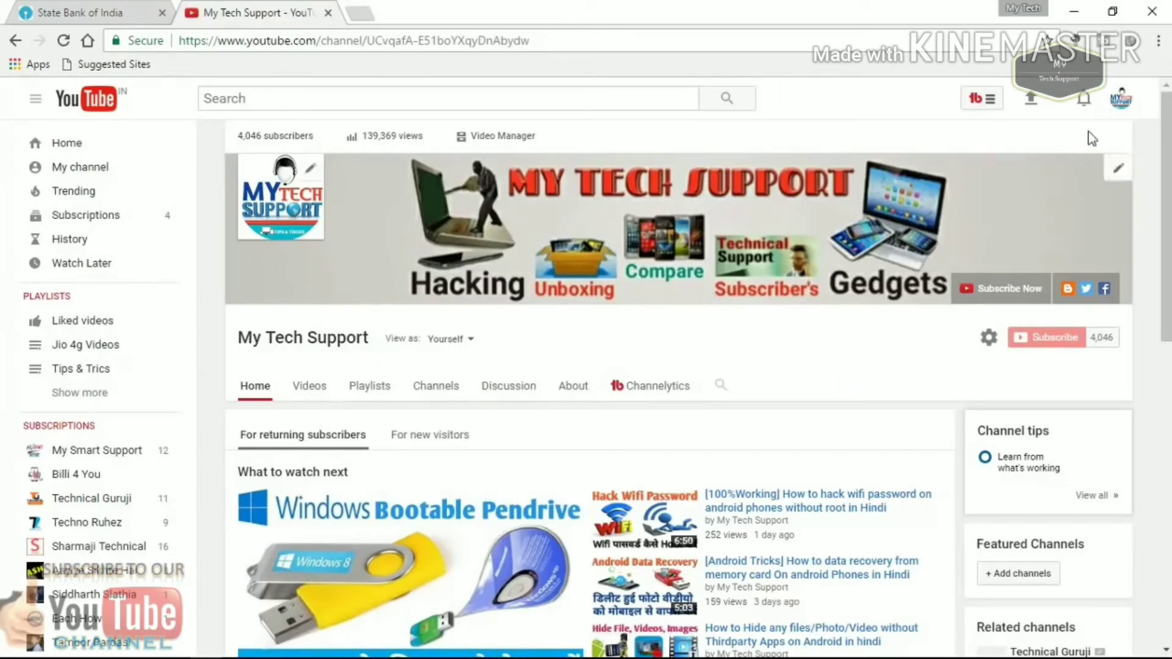
Minimise the Chrome window showing the My Tech Support channel to reveal the desktop.
{"action": "left_click", "coordinate": [1075, 11]}
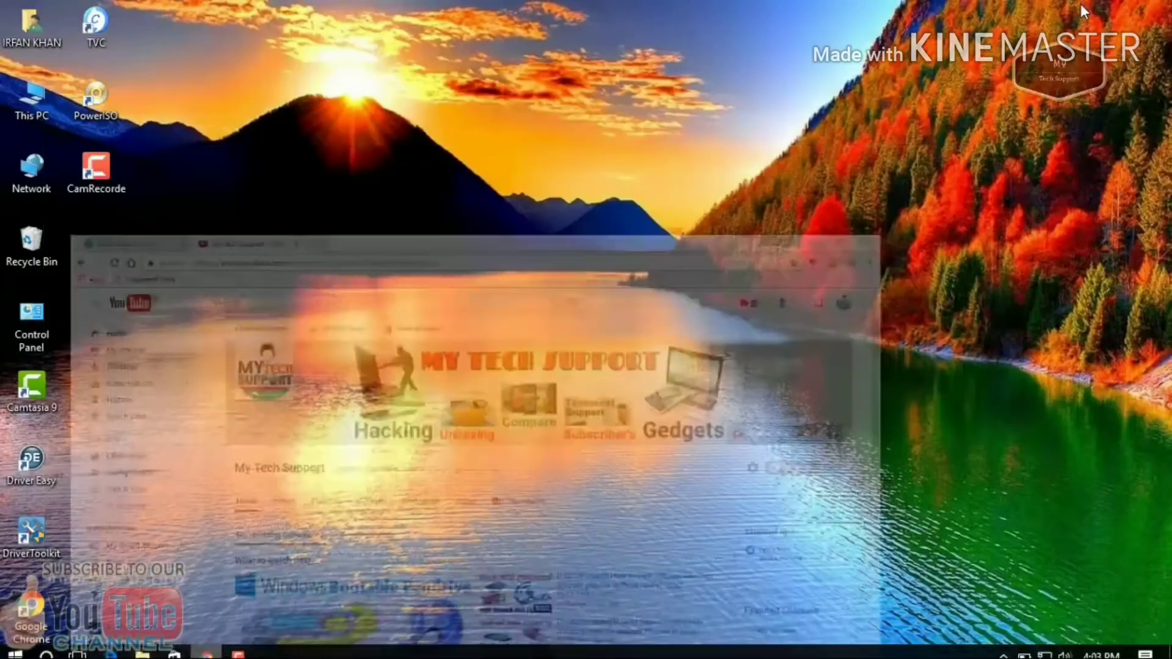